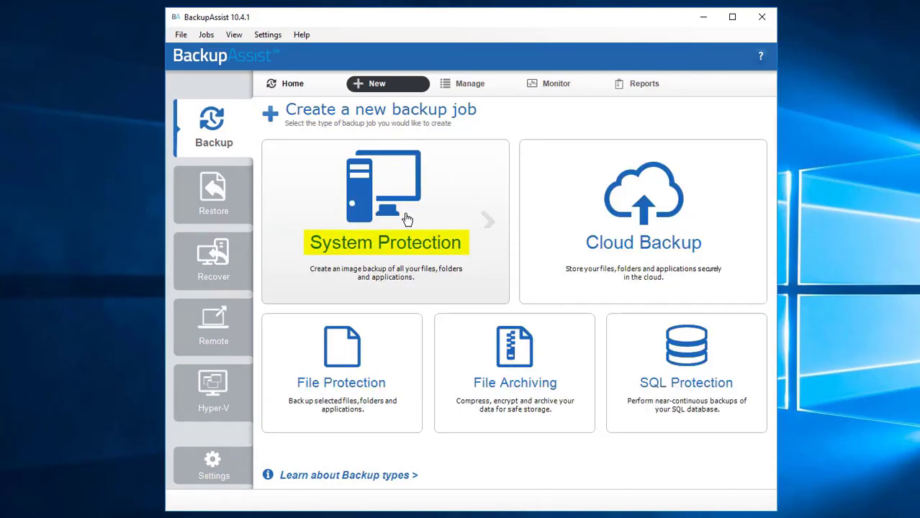
Start a System Protection job using the administrator account and password on domain 2016-HOST, confirming verification
click(407, 218)
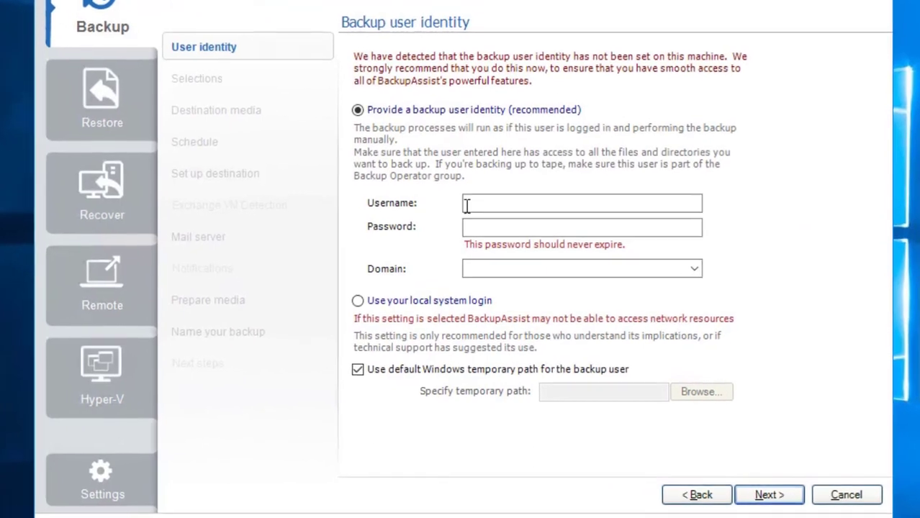
click(479, 204)
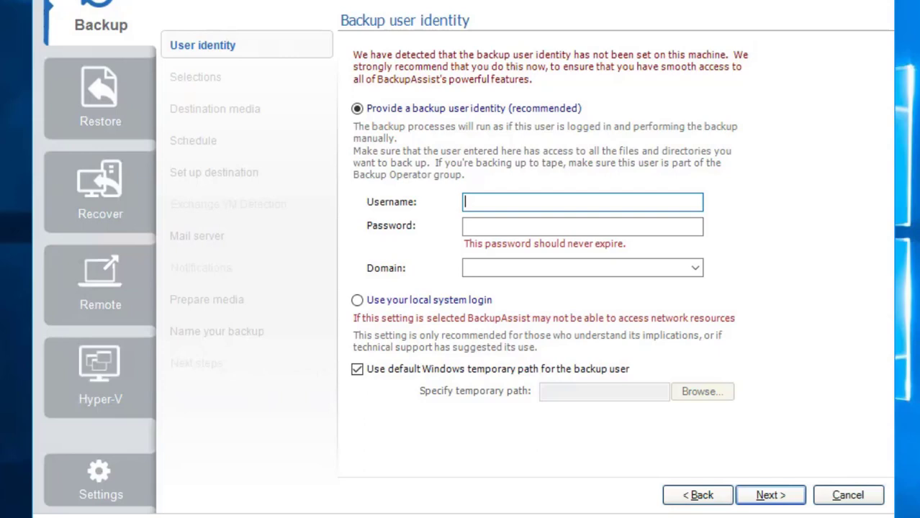
text(administrator)
key(Tab)
text(*********)
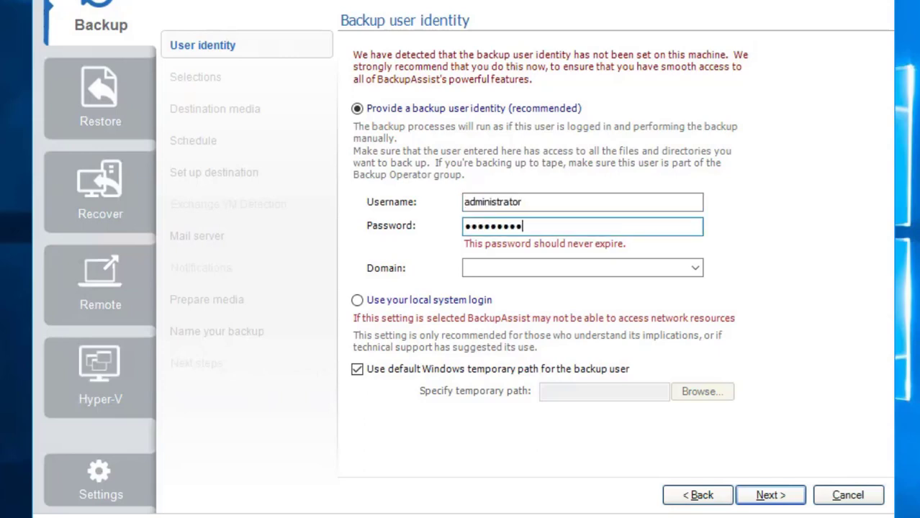
click(695, 269)
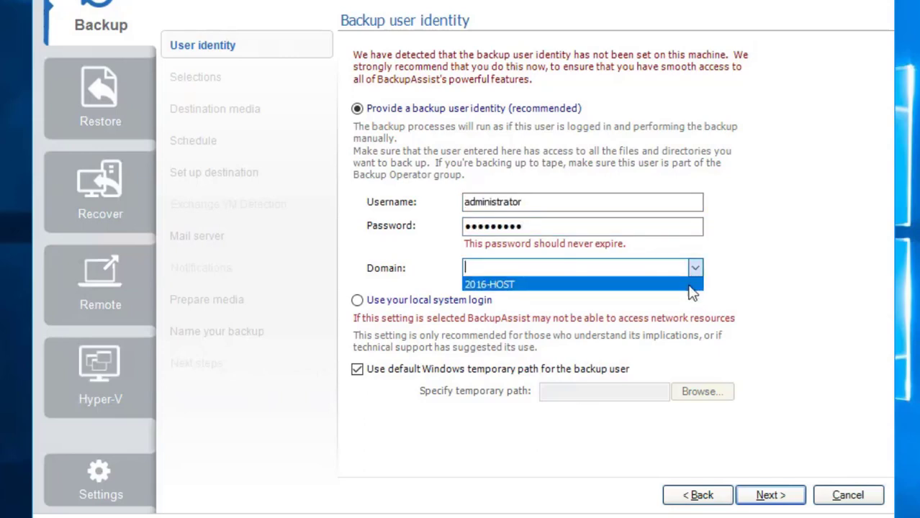
click(688, 285)
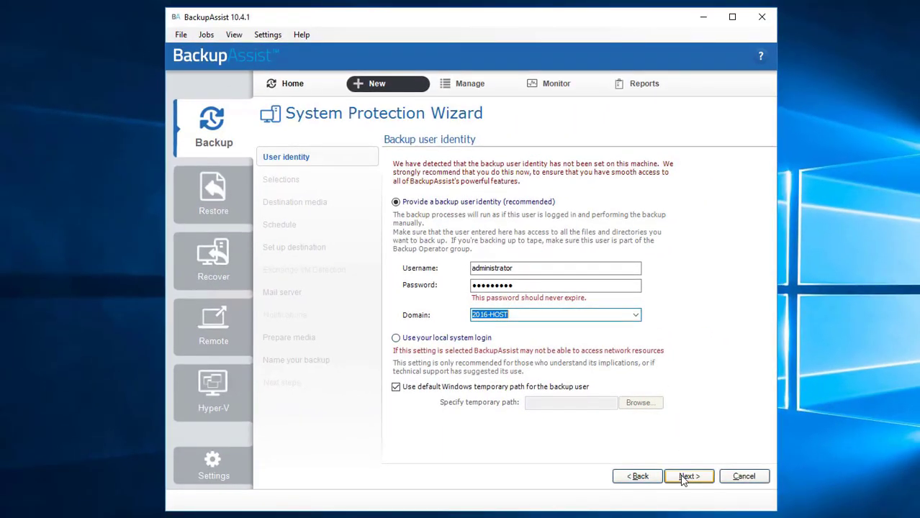
click(683, 479)
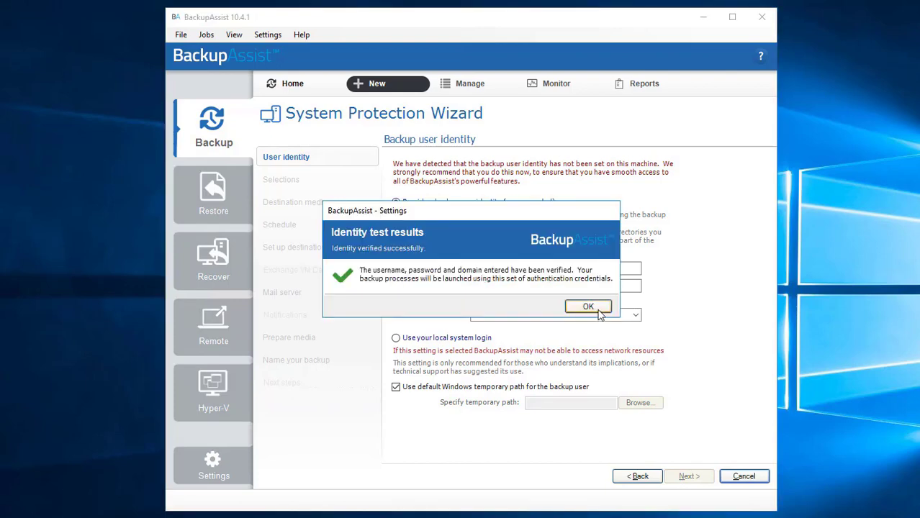
click(598, 311)
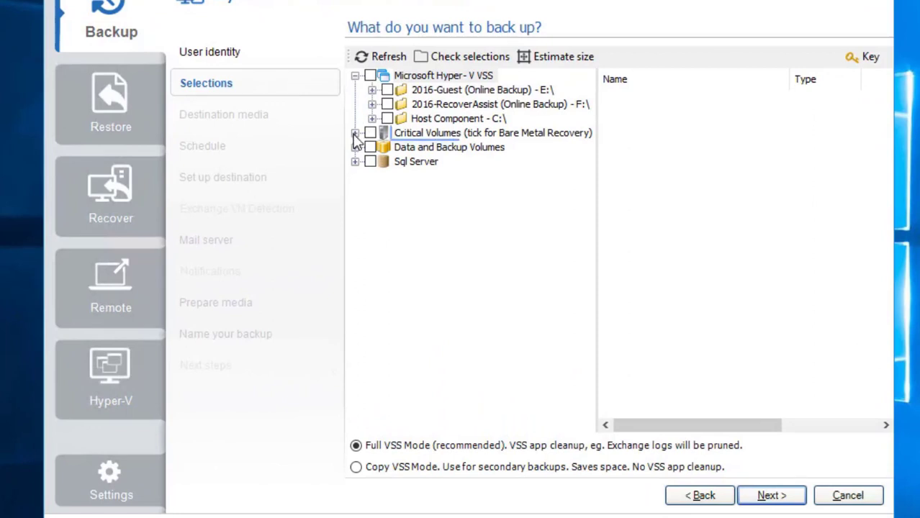
Select Critical Volumes, Sql Server and all Microsoft Hyper-V VSS components for backup
click(354, 134)
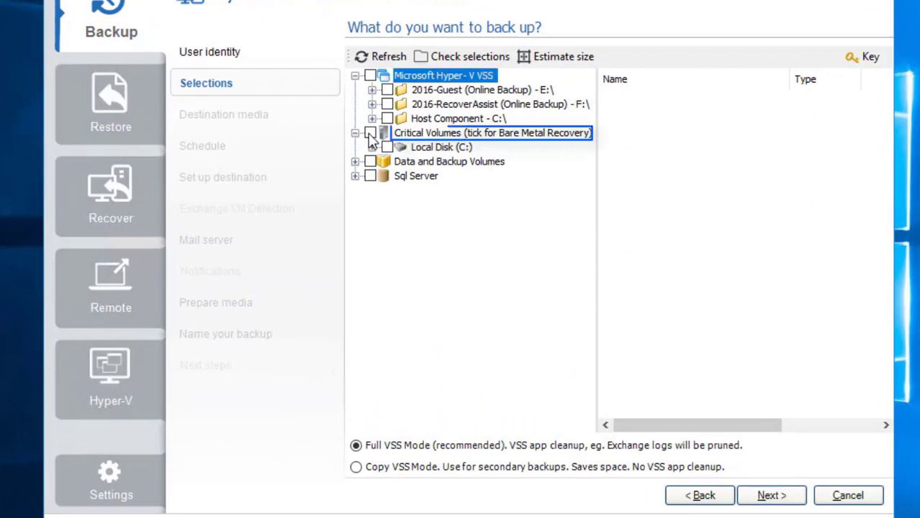
click(369, 135)
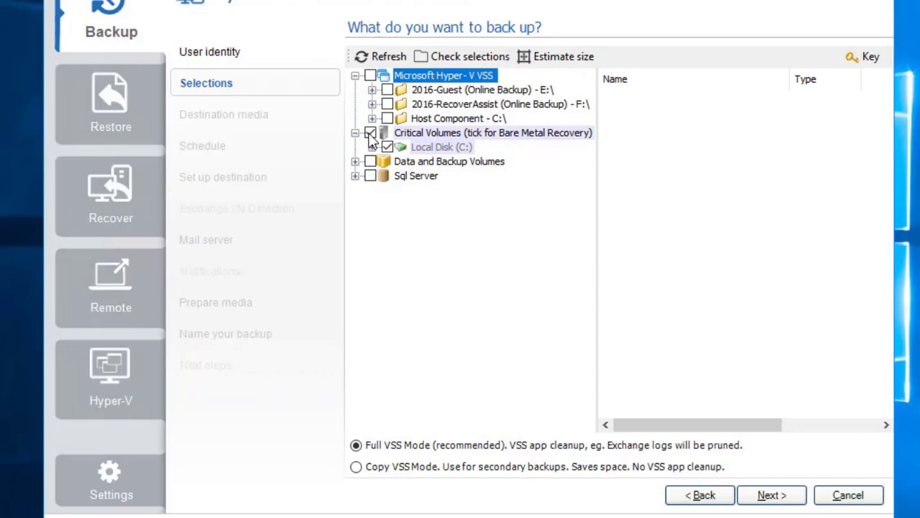
click(370, 175)
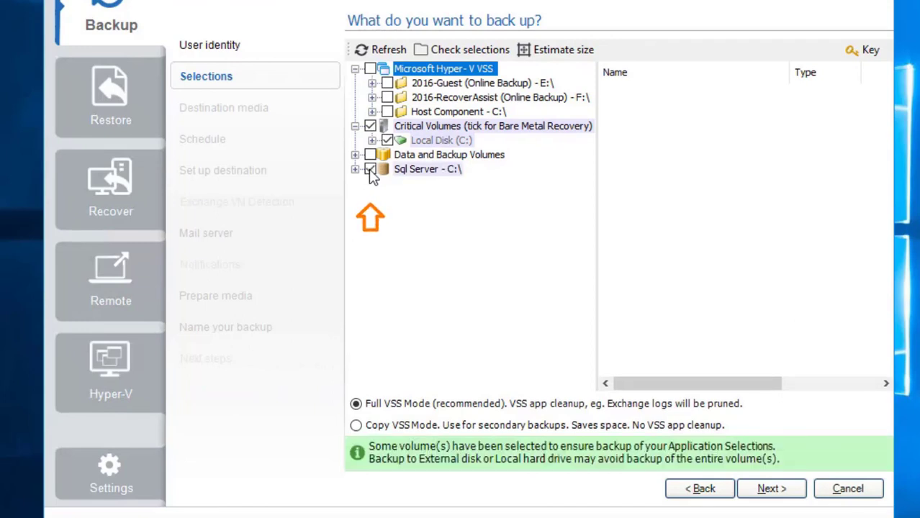
click(370, 69)
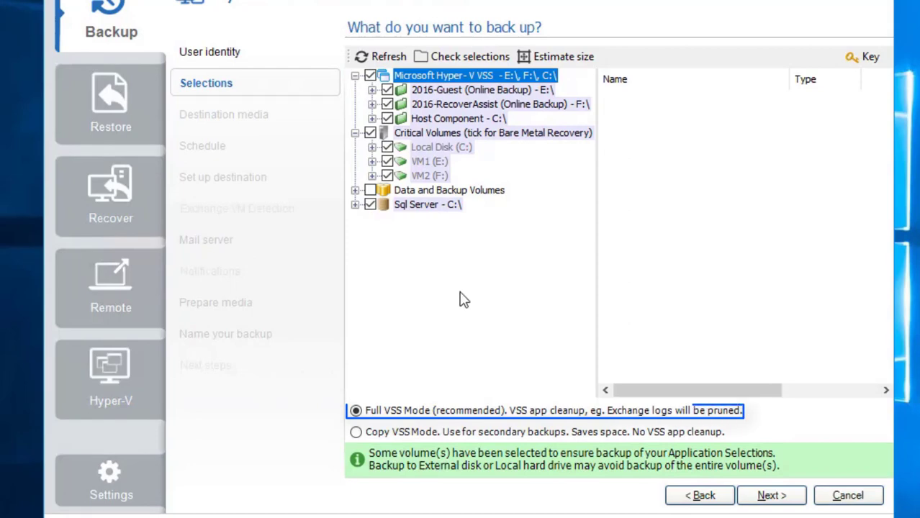
click(770, 496)
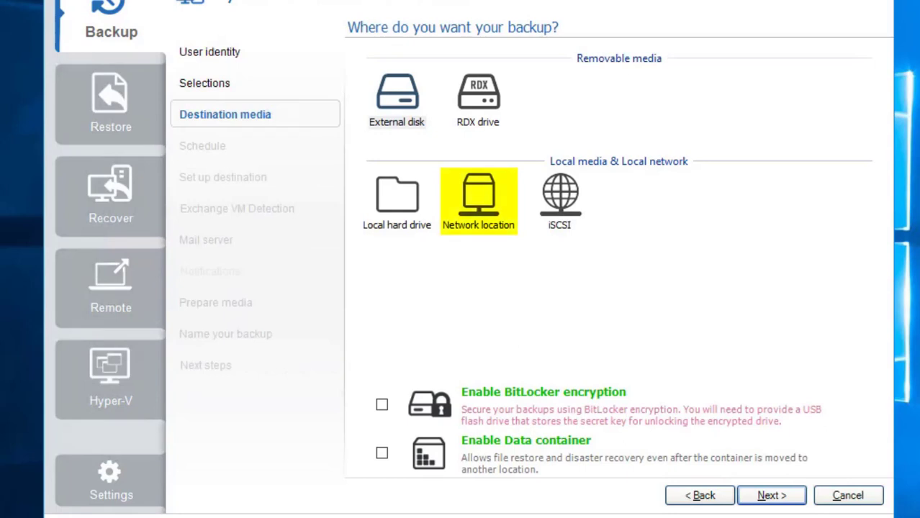
Choose Network location as the destination with Data container enabled
click(457, 210)
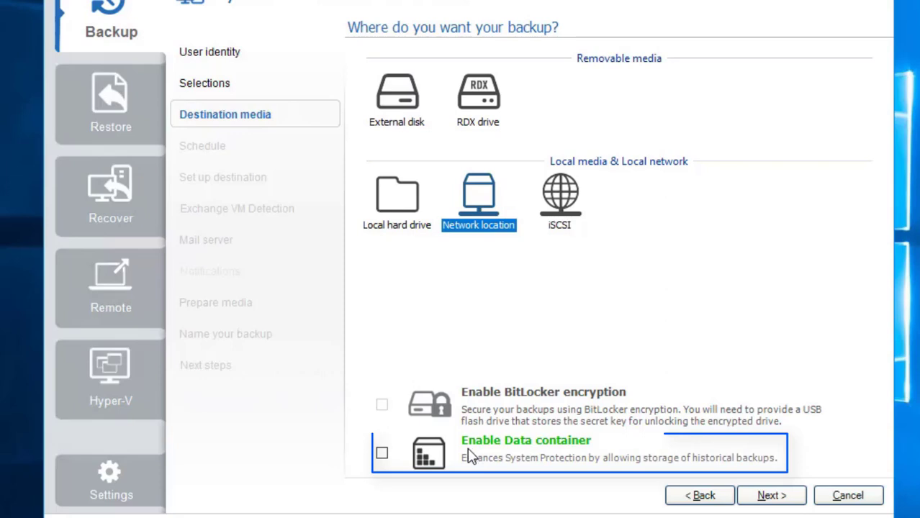
click(387, 460)
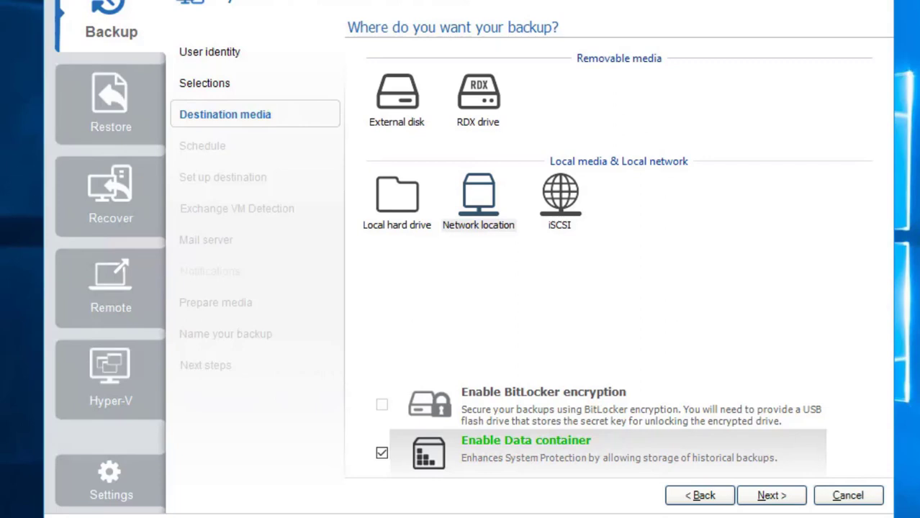
click(774, 495)
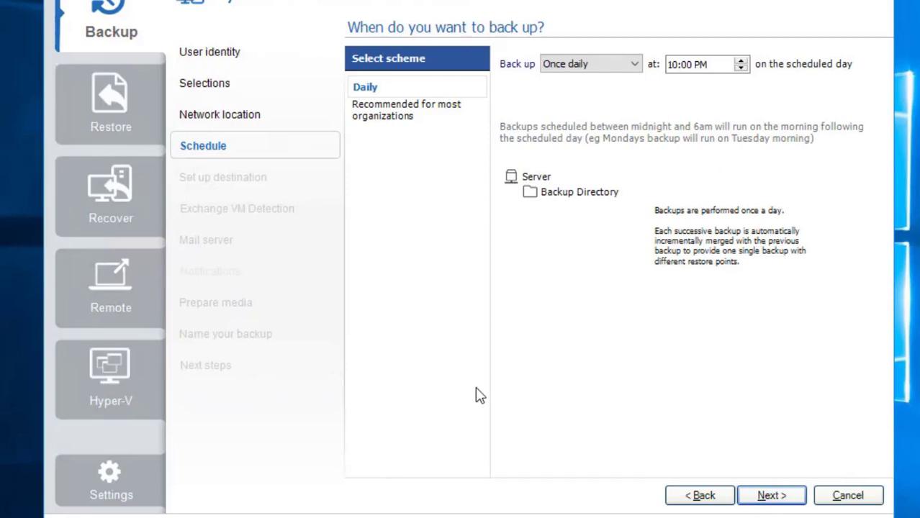
Use the Daily backup scheme at 10:00 PM and continue to destination setup
click(389, 90)
click(769, 497)
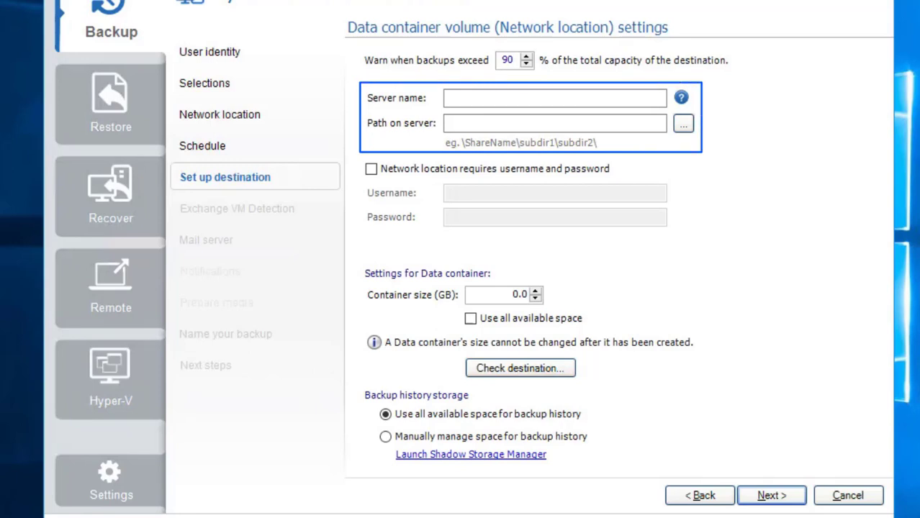
Set the network destination server to ba-qnap with path \backups\
click(494, 98)
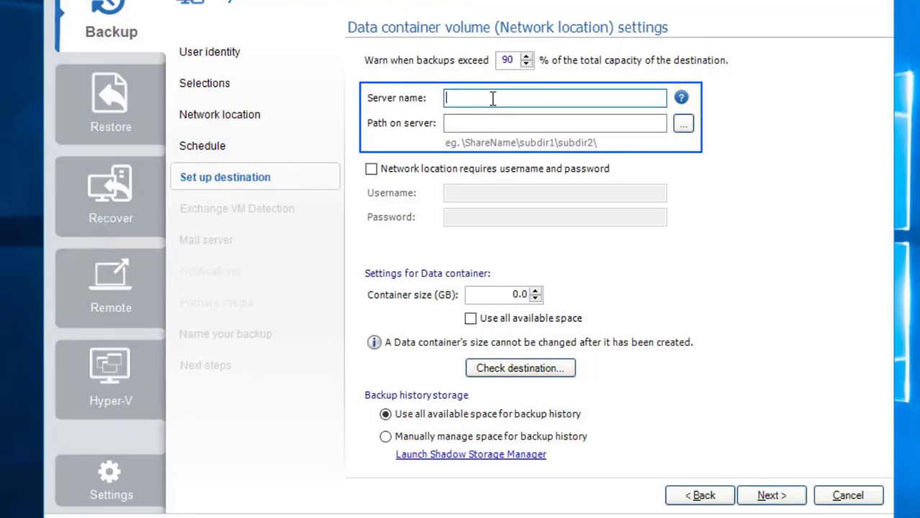
text(ba-qnap)
key(Tab)
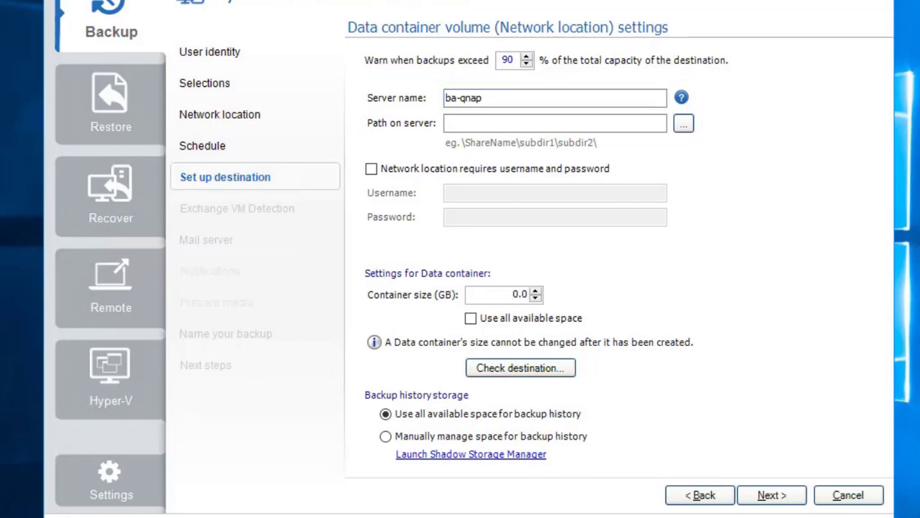
click(446, 123)
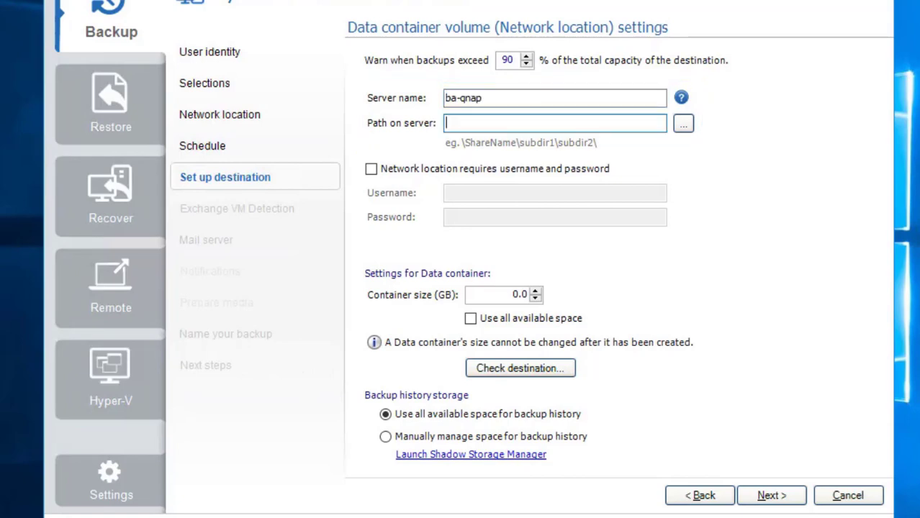
text(\backups)
text(\)
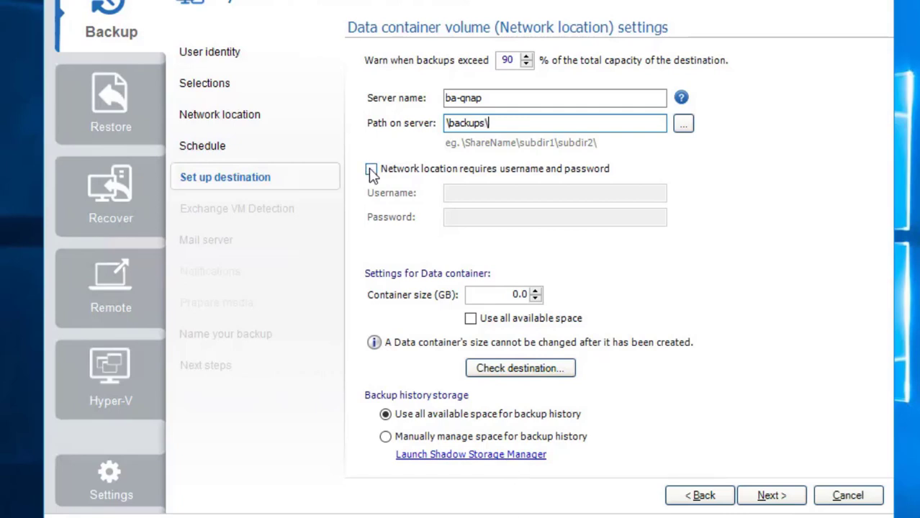
Require login for the share and enter the NAS username and password
click(370, 169)
click(462, 194)
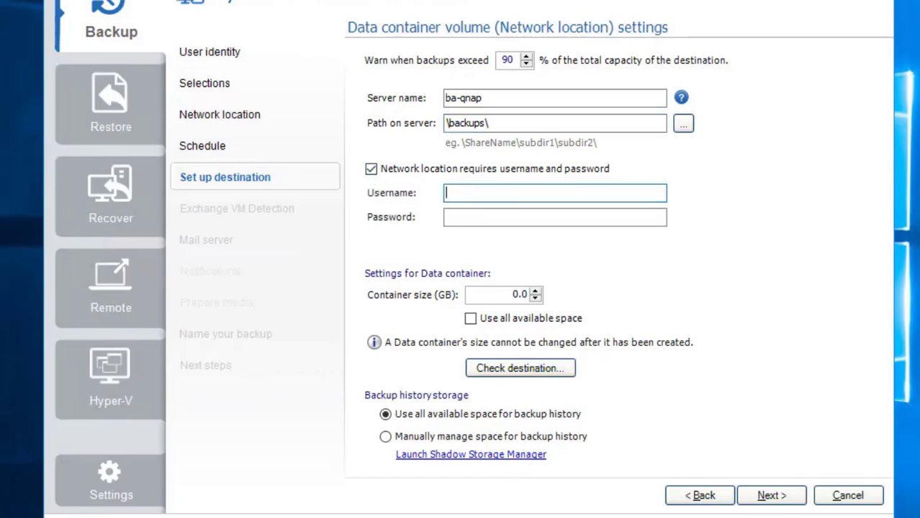
text(ba-qnap\admin)
key(Tab)
text(•••••••••)
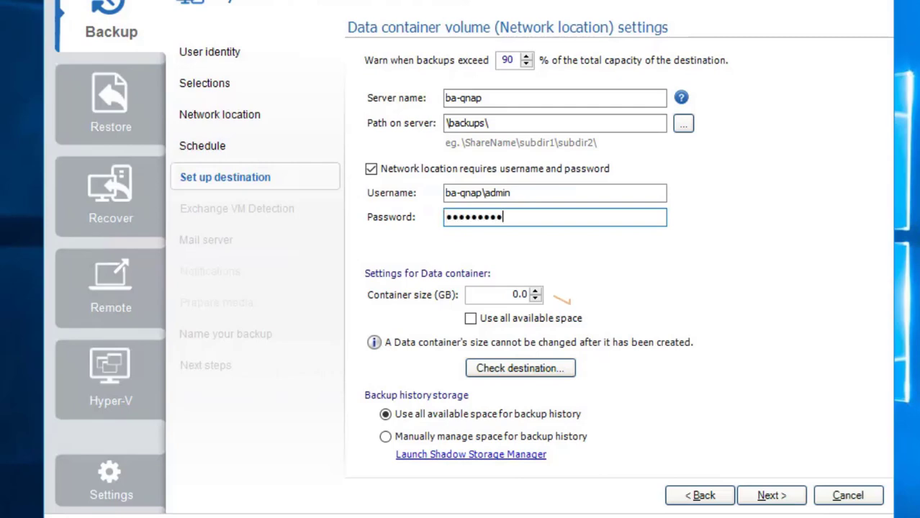
Set the container size to use all available space and run the destination check
double_click(516, 294)
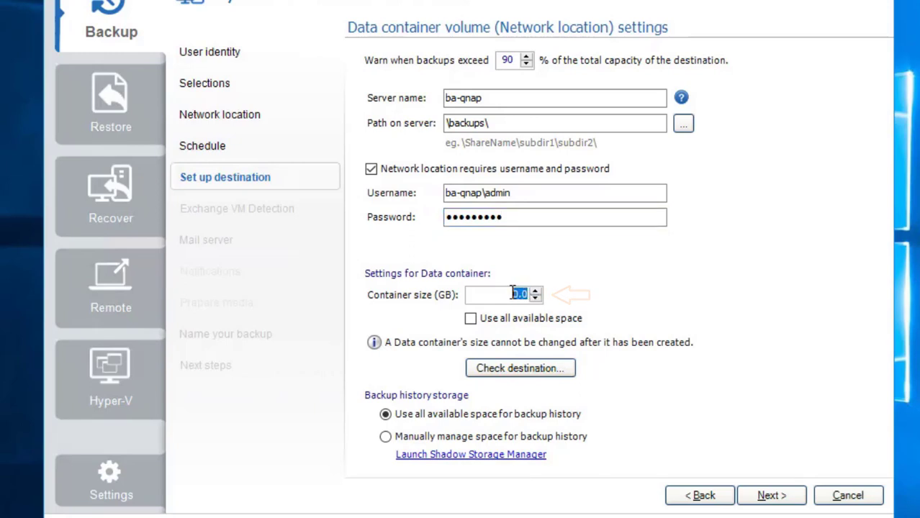
click(470, 319)
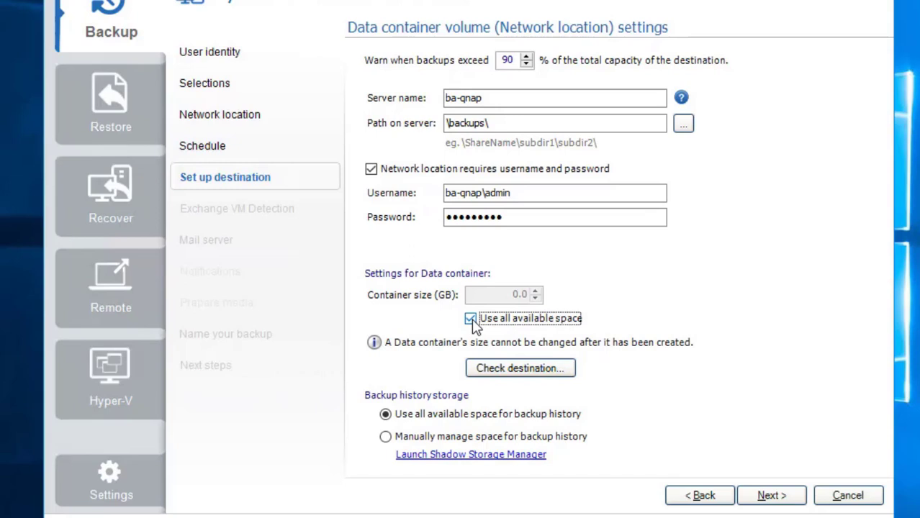
click(503, 371)
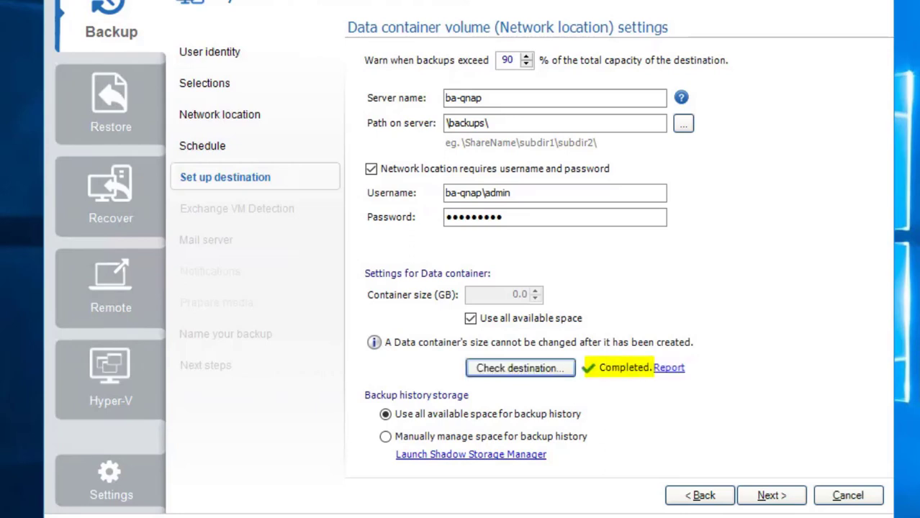
Name the backup job 'baremetal backup to NAS'
click(770, 496)
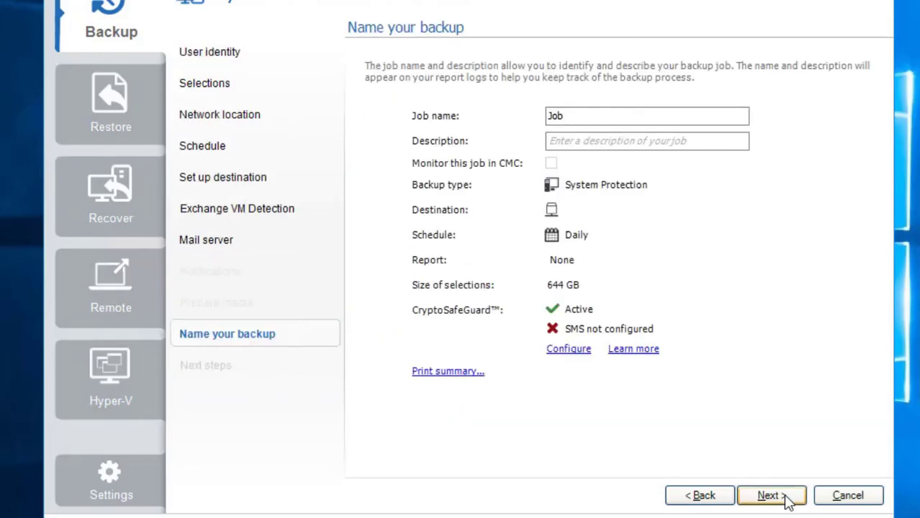
double_click(570, 116)
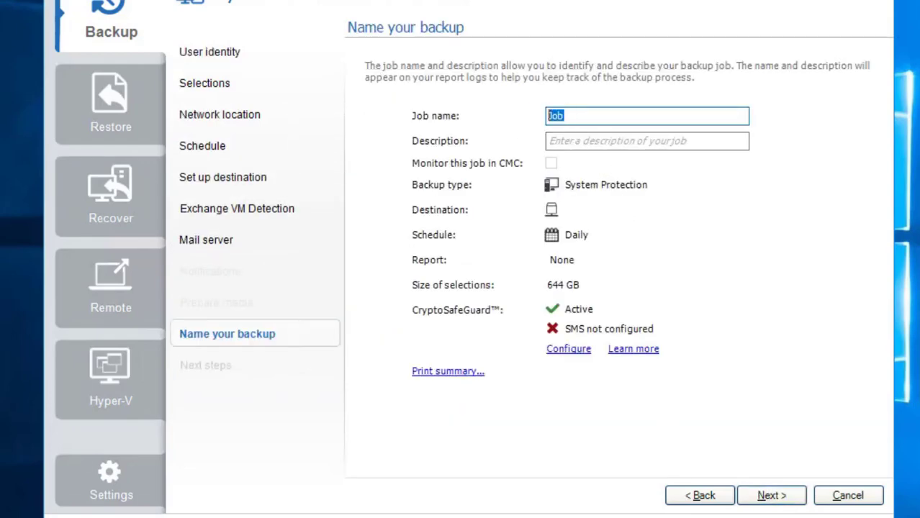
text(baremetal backup to NAS)
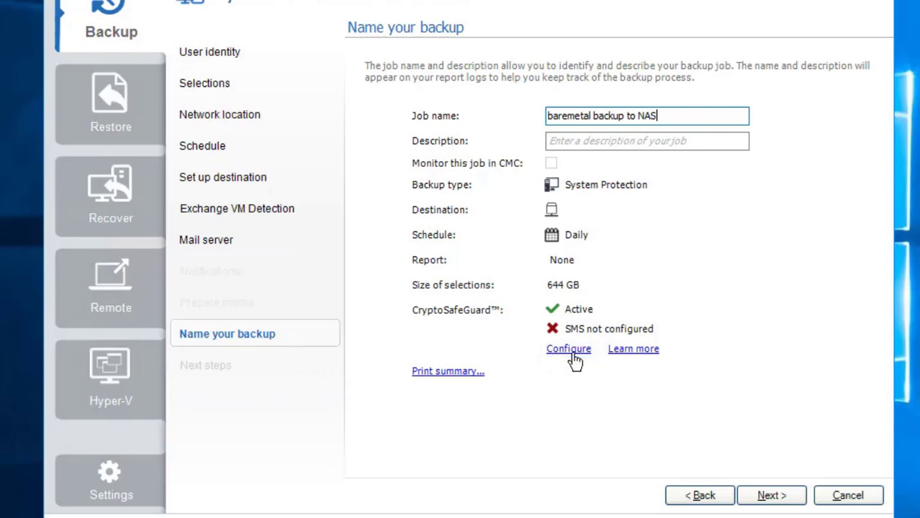
click(568, 349)
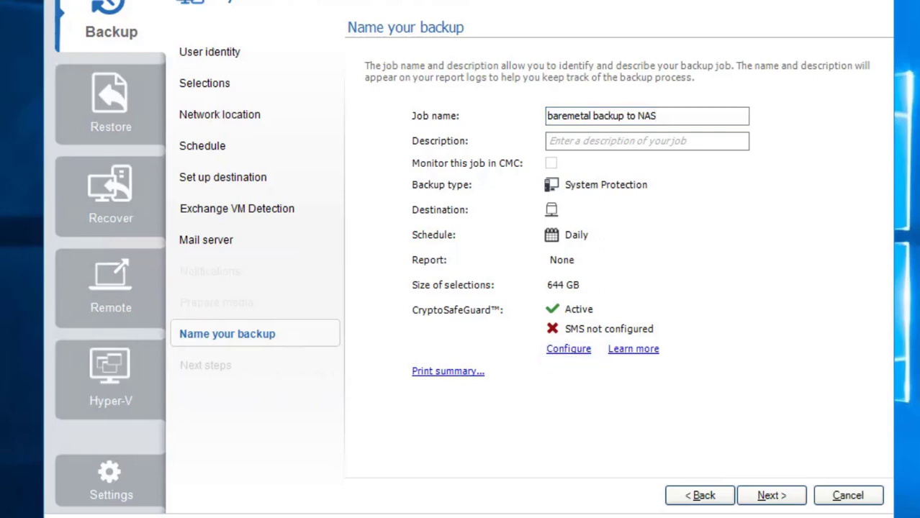
Finish the wizard with 'Launch RecoverAssist builder' turned off
click(783, 500)
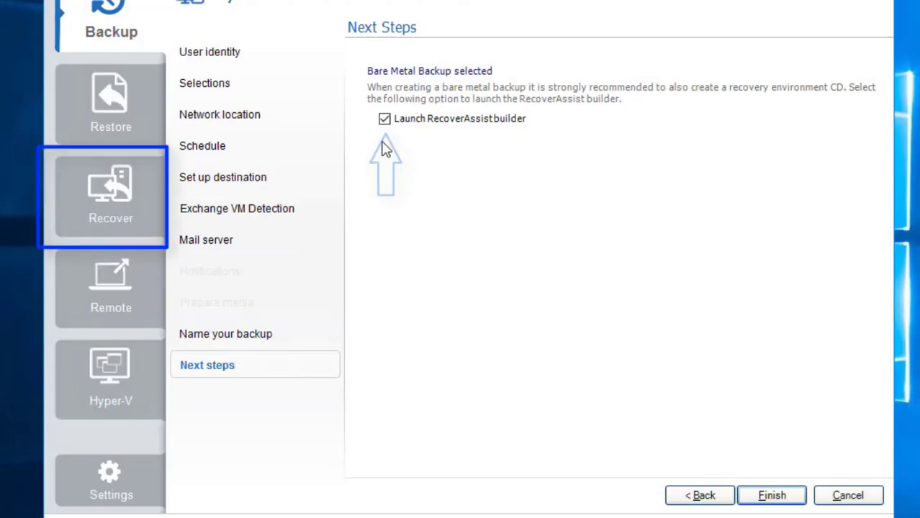
click(387, 124)
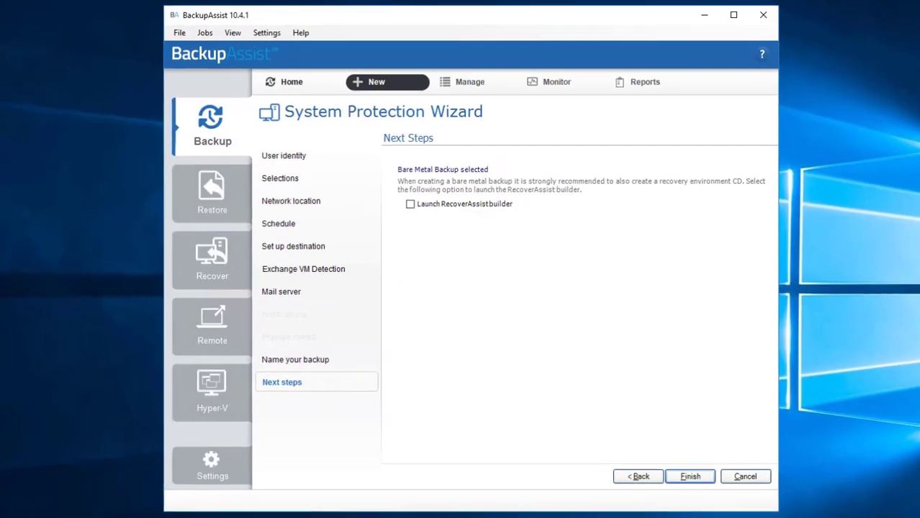
click(689, 476)
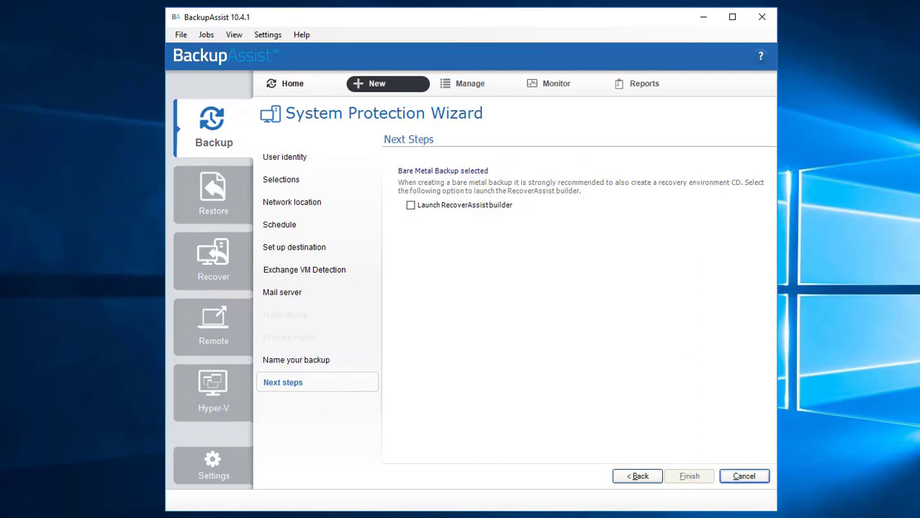